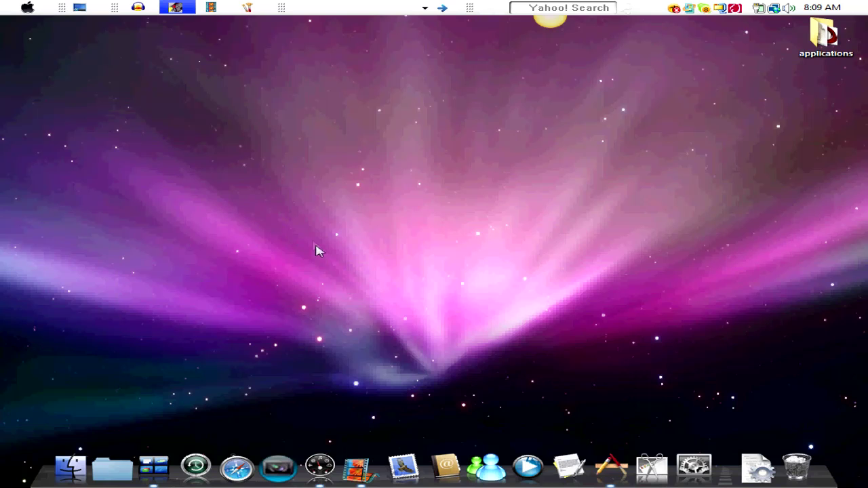
Step: Restore the Windows Movie Maker window from its taskbar icon
left_click(211, 7)
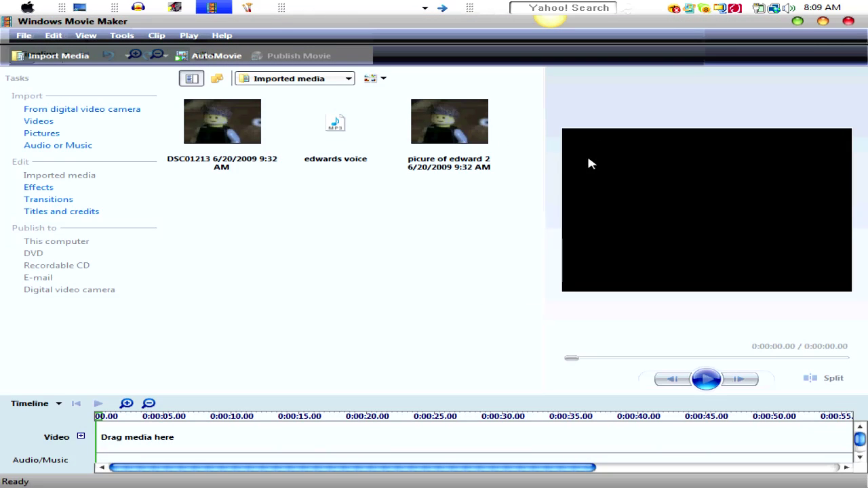
Step: Place 'edwards voice' on the Audio/Music track and DSC01213 on the Video track, zoomed in
left_click(306, 153)
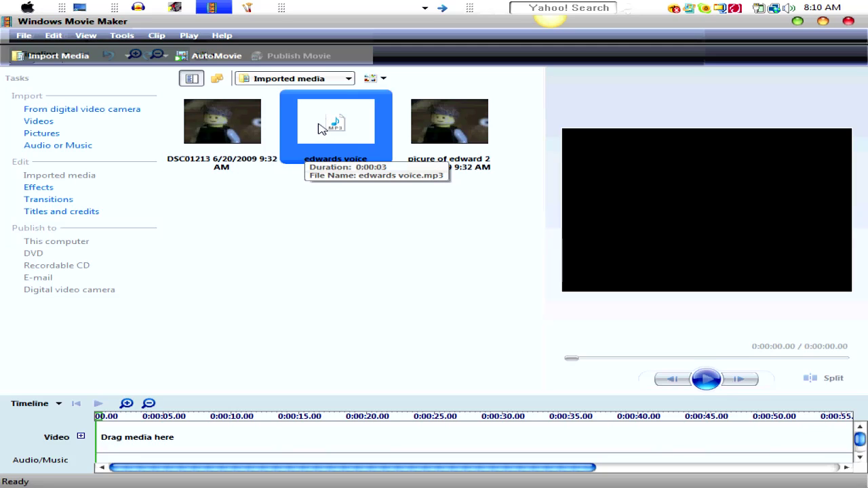
left_click_drag(321, 129, 102, 446)
left_click_drag(223, 139, 111, 431)
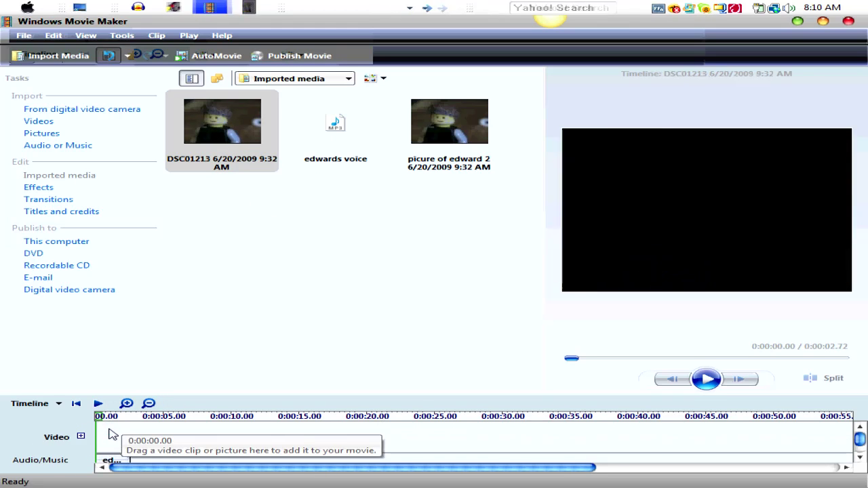
left_click(127, 404)
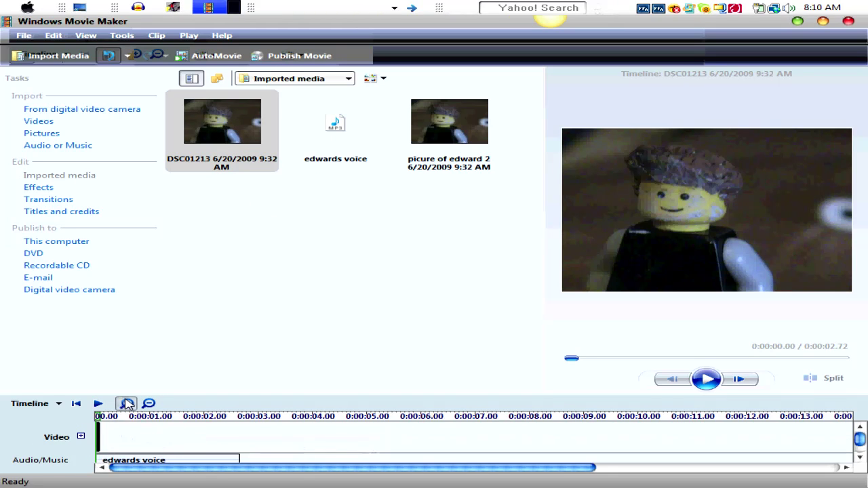
left_click(127, 403)
Step: Stretch the DSC01213 clip to 2.72 seconds to match the voice, then preview it
left_click_drag(111, 435, 677, 423)
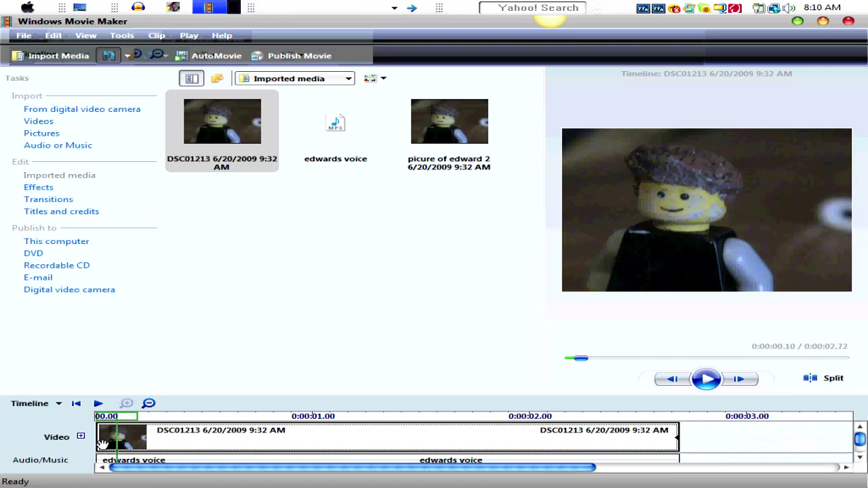
left_click_drag(116, 426, 106, 428)
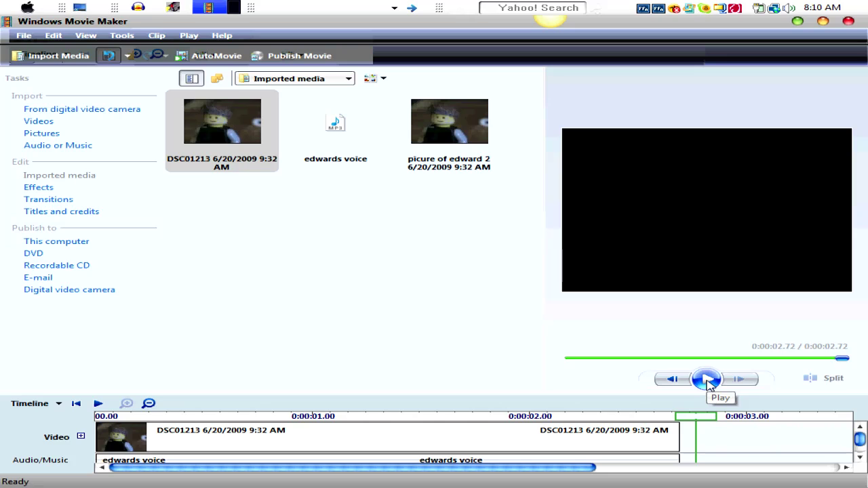
left_click(708, 380)
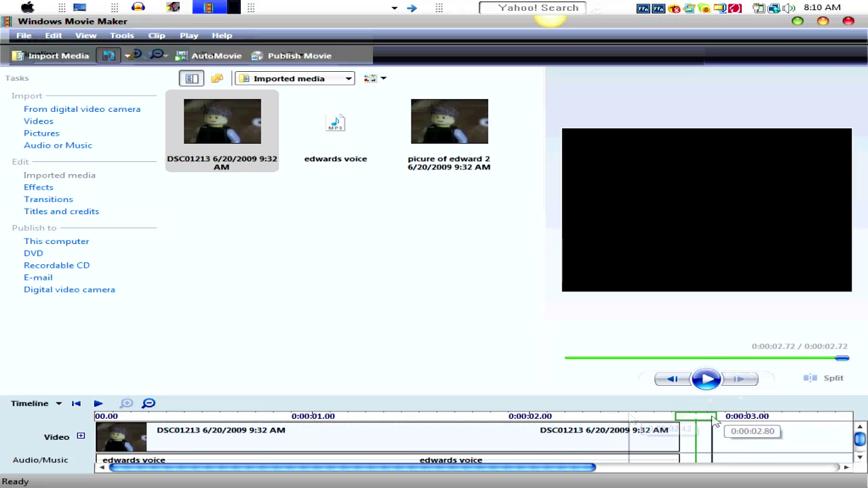
left_click(672, 432)
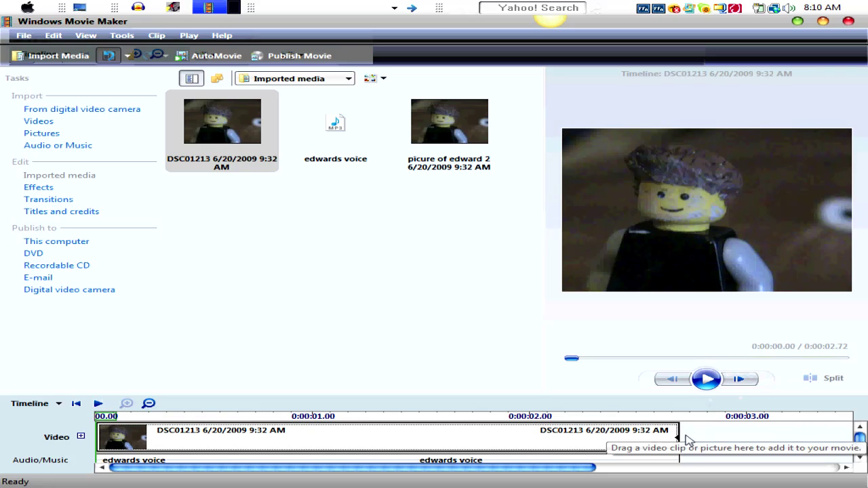
Step: Trim DSC01213 to about 0.37 seconds and preview it against the voice track
left_click_drag(678, 437, 171, 439)
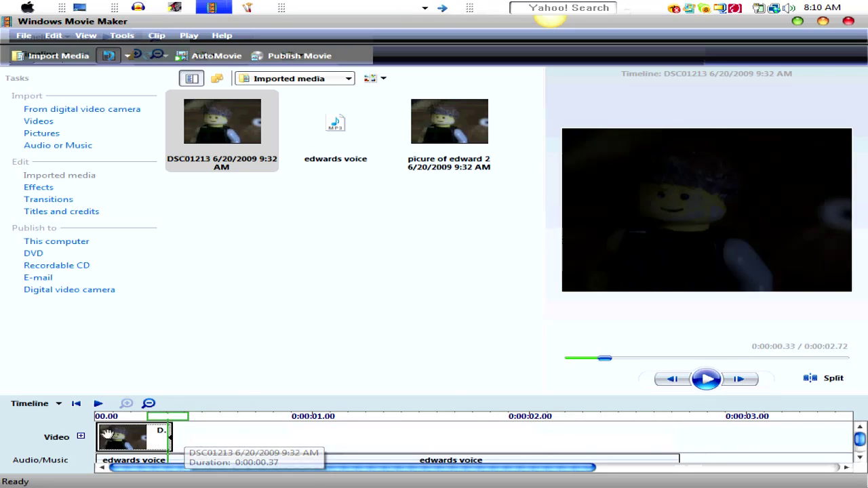
left_click(100, 435)
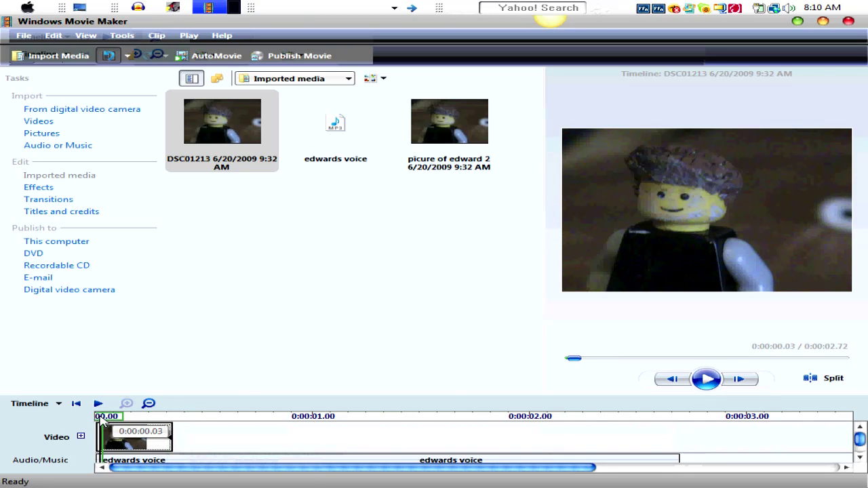
left_click(706, 379)
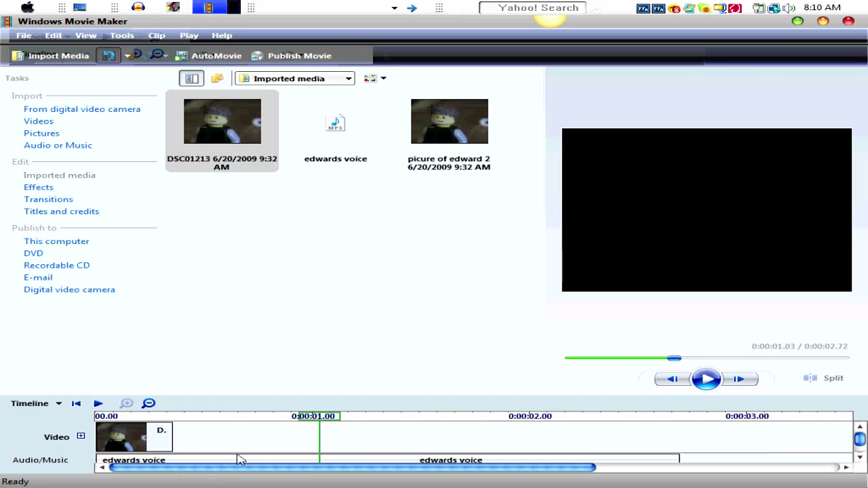
left_click(235, 8)
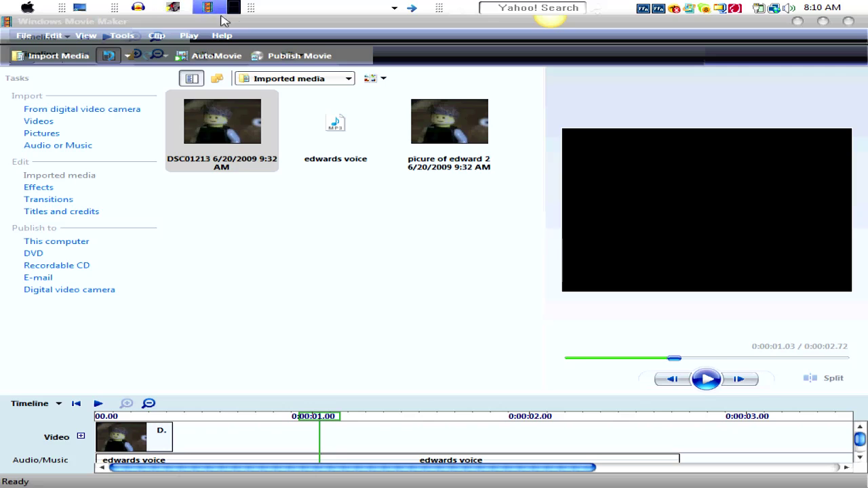
Step: Draw a filled black oval open mouth on the Lego figure in DSC01213
left_click(144, 10)
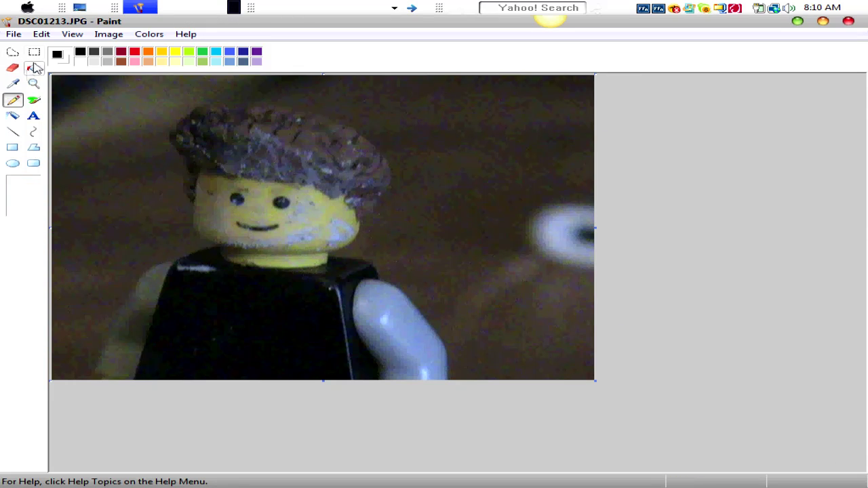
left_click(13, 165)
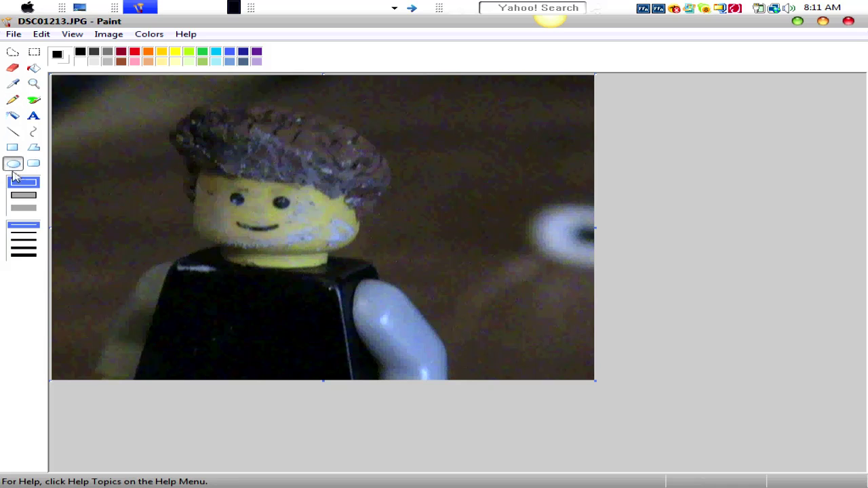
left_click(29, 210)
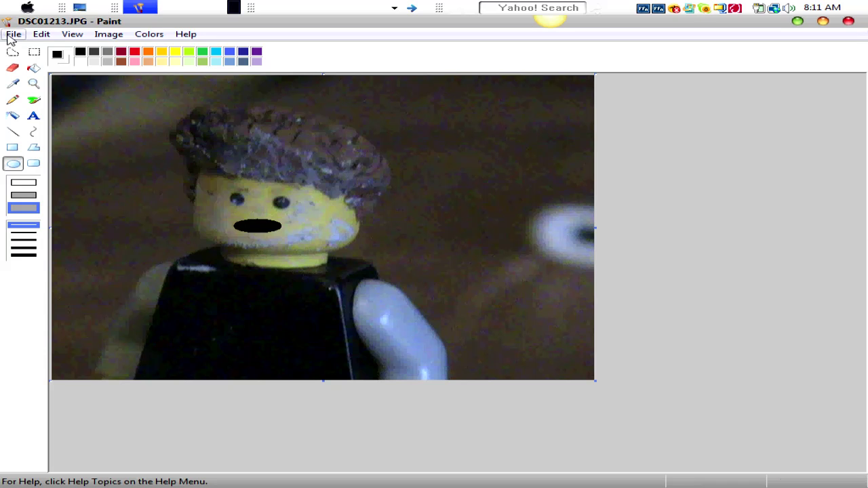
Step: Save the edited picture over 'picure of edward 2.jpg', confirming the replacement
left_click(13, 34)
left_click(34, 89)
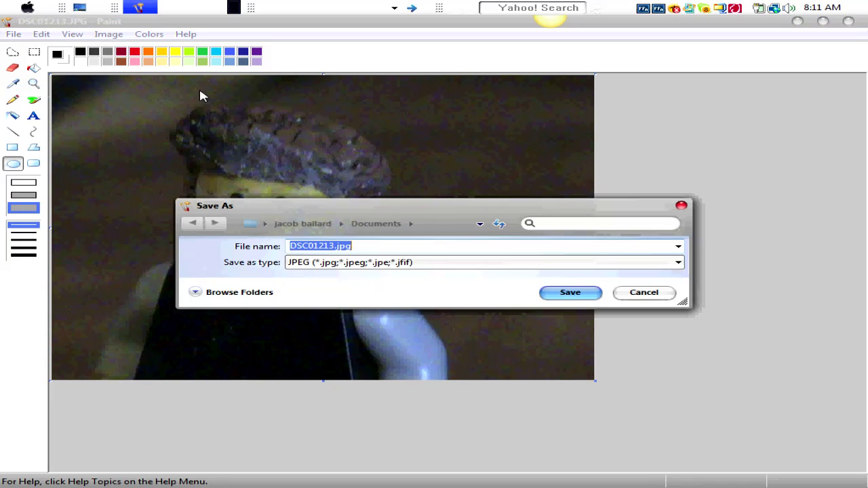
key("BackSpace")
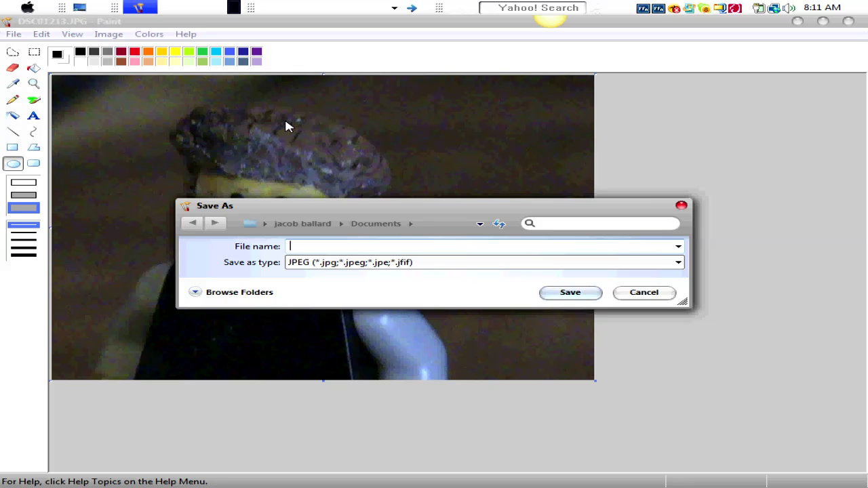
type("pi")
key("Down")
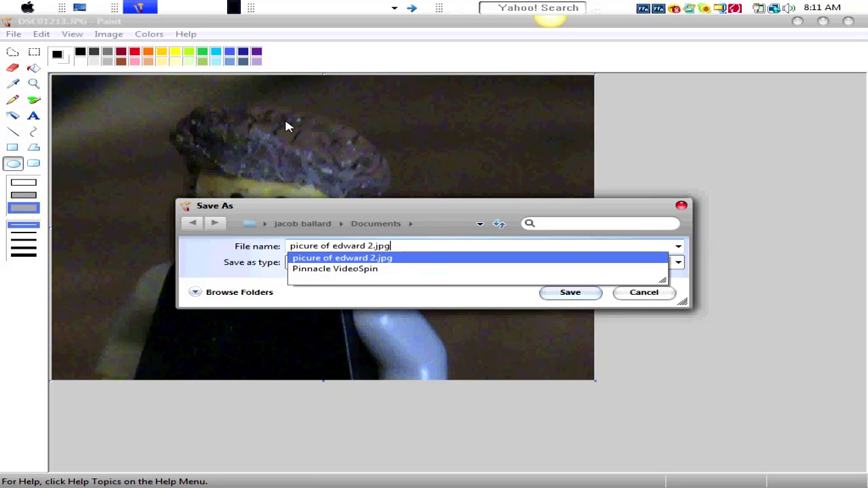
key("Return")
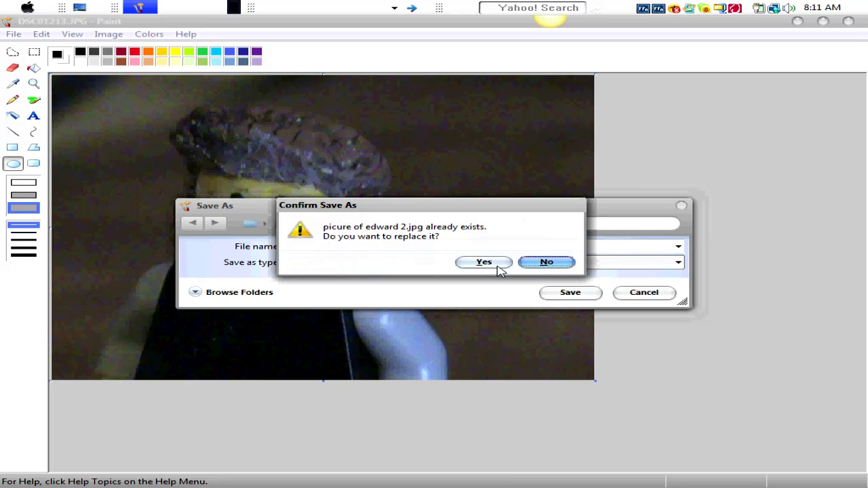
left_click(500, 267)
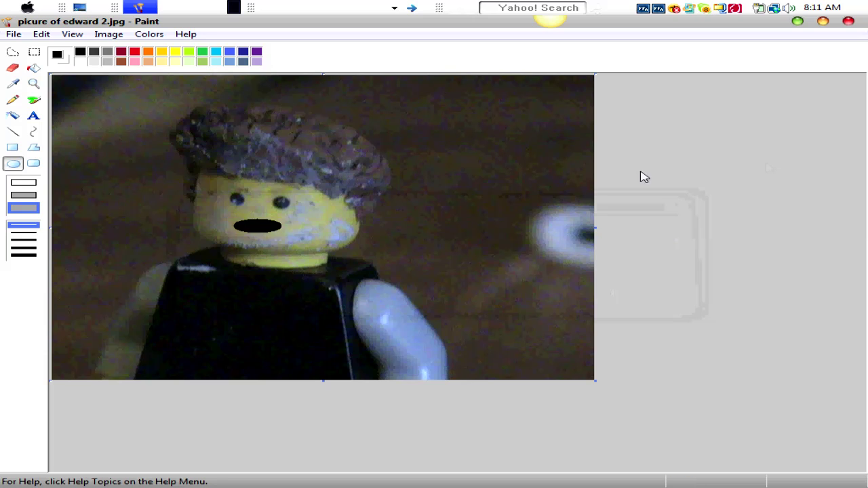
Step: Close Paint and import 'picure of edward 2.jpg' from Documents into the project
left_click(847, 24)
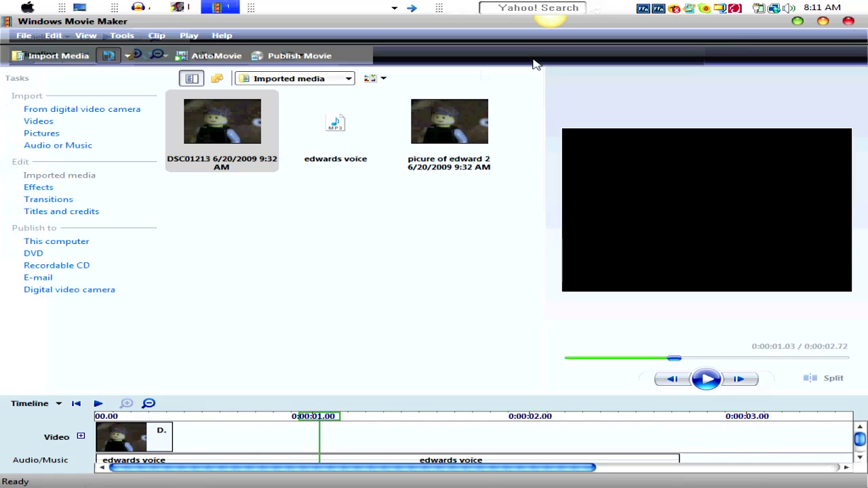
left_click(378, 128)
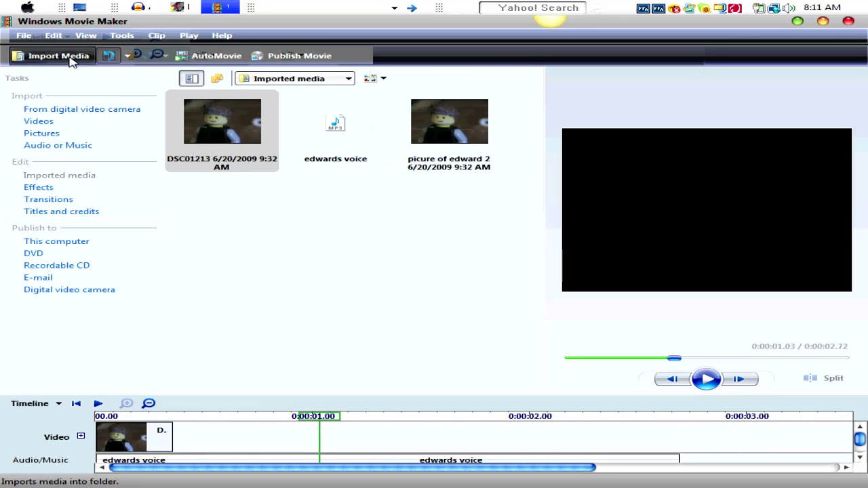
left_click(20, 55)
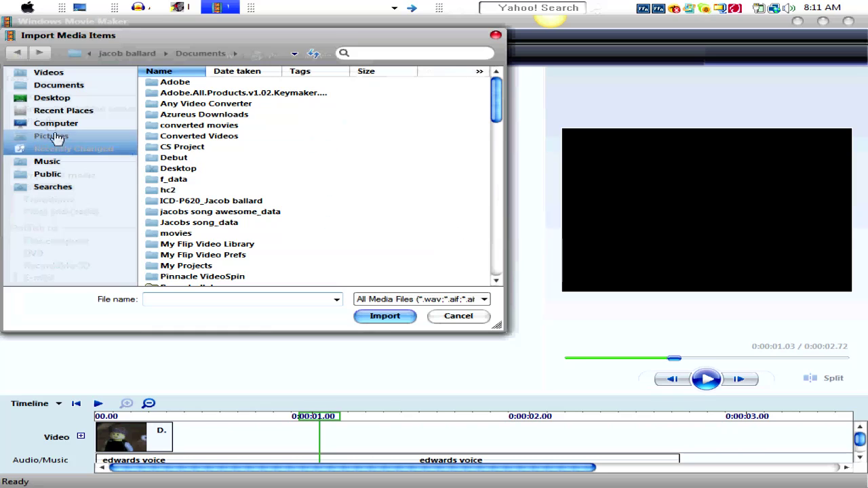
left_click(61, 73)
left_click(84, 87)
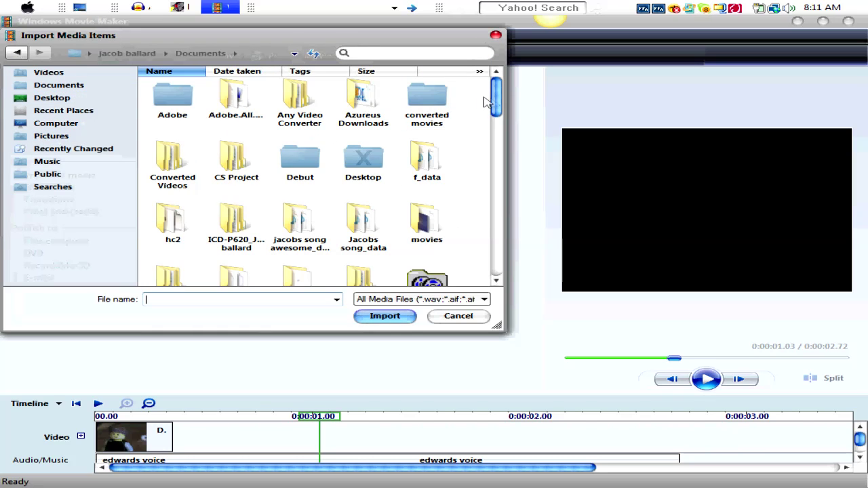
scroll(471, 180, "down", 10)
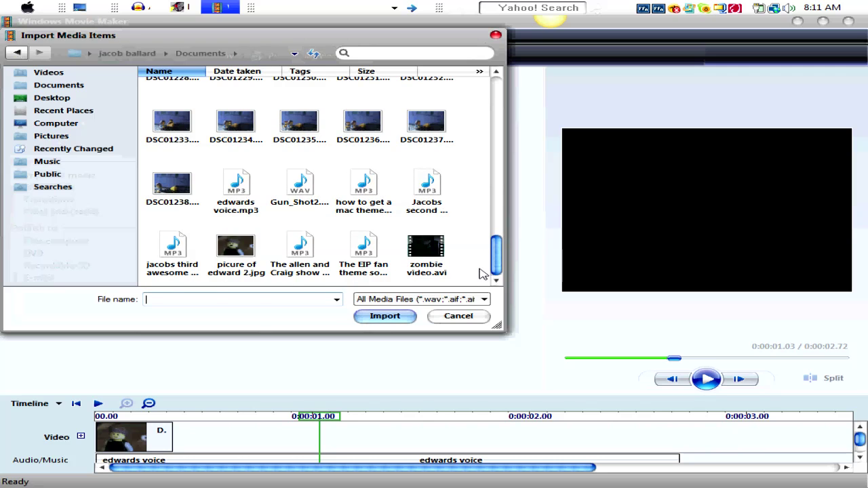
left_click(235, 266)
left_click(378, 317)
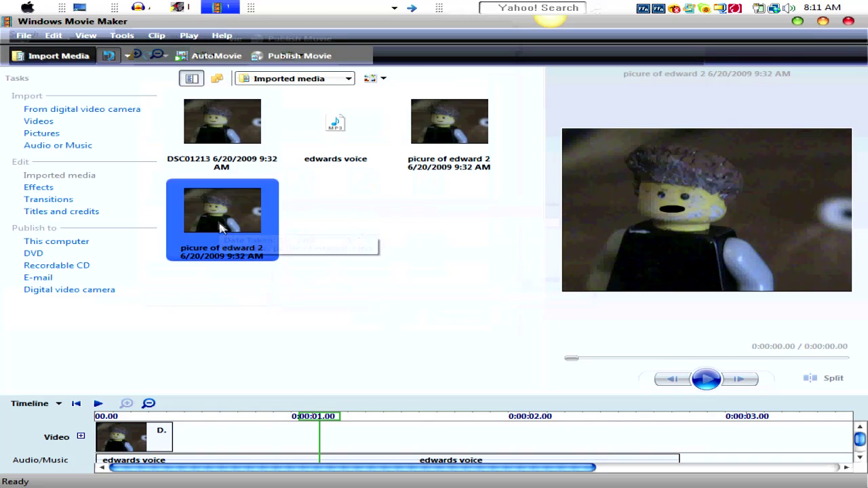
Step: Add alternating 'picure of edward 2' and DSC01213 frames to the Video track, reaching about 1.3 seconds
mouse_move(219, 224)
left_mouse_down()
mouse_move(224, 419)
mouse_move(186, 431)
left_mouse_up()
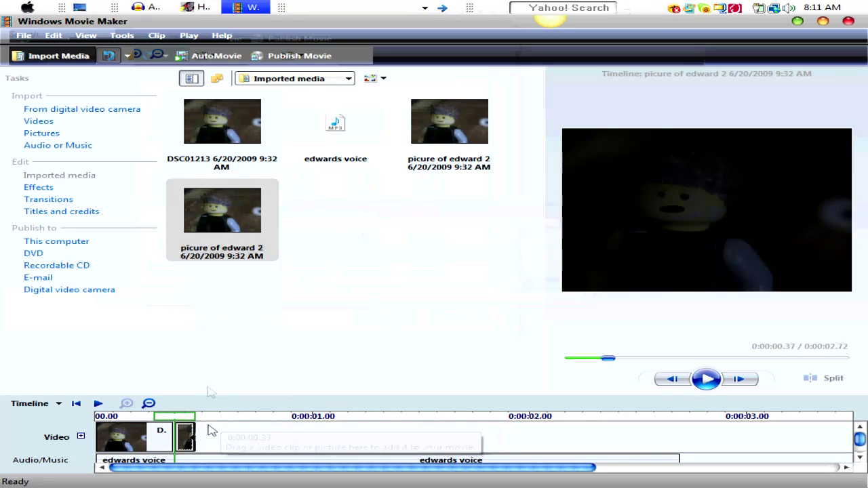
left_click_drag(196, 126, 258, 439)
left_click_drag(223, 265, 252, 432)
left_click_drag(204, 142, 302, 429)
left_click_drag(223, 262, 299, 434)
left_click_drag(200, 126, 316, 435)
left_click_drag(222, 210, 359, 437)
left_click_drag(217, 126, 409, 434)
left_click(109, 428)
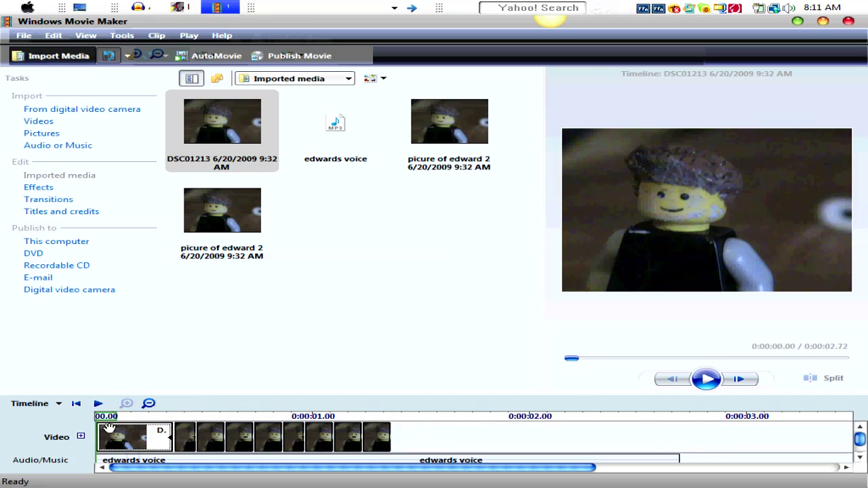
Step: Play back to check lip sync and add another 'picure of edward 2' frame
left_click(706, 380)
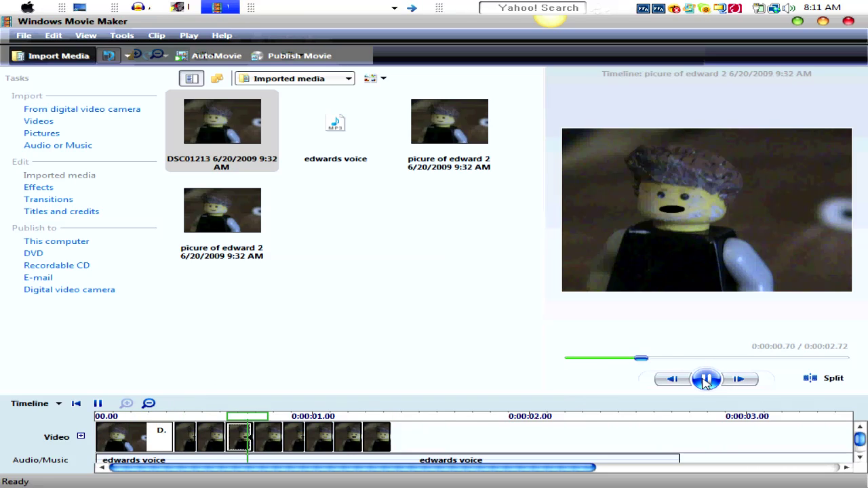
left_click(706, 380)
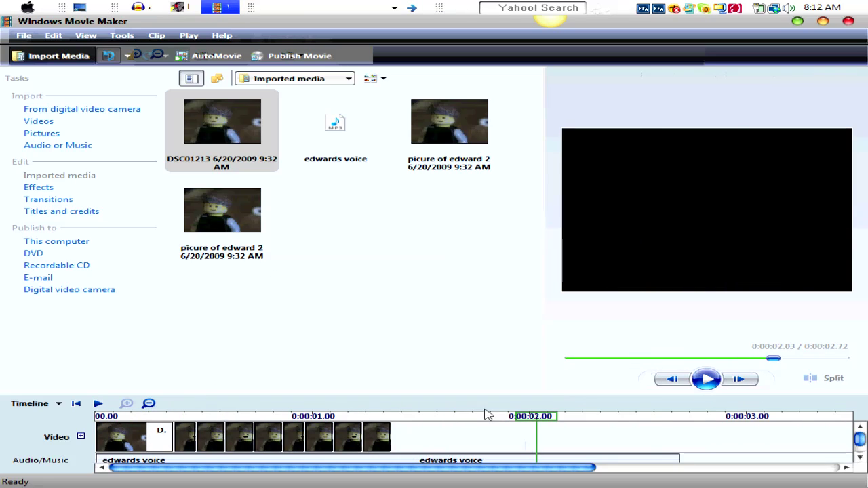
left_click(377, 438)
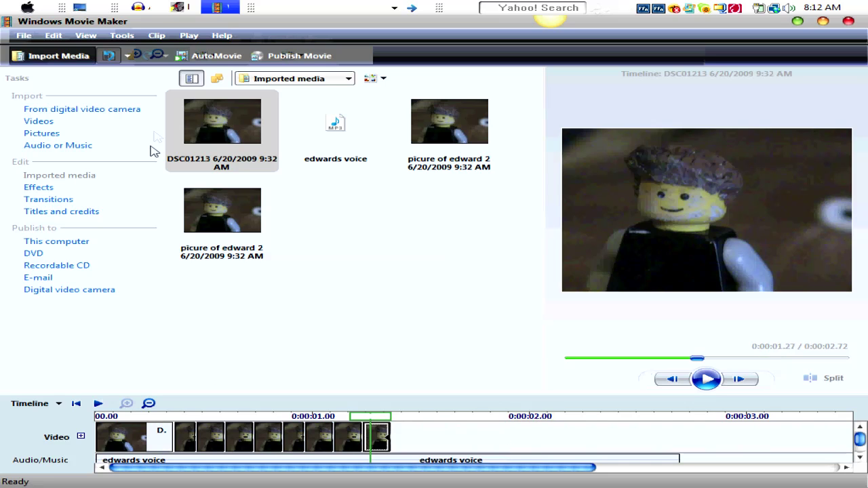
left_click_drag(199, 198, 224, 204)
left_click_drag(244, 158, 266, 196)
left_click_drag(238, 258, 440, 436)
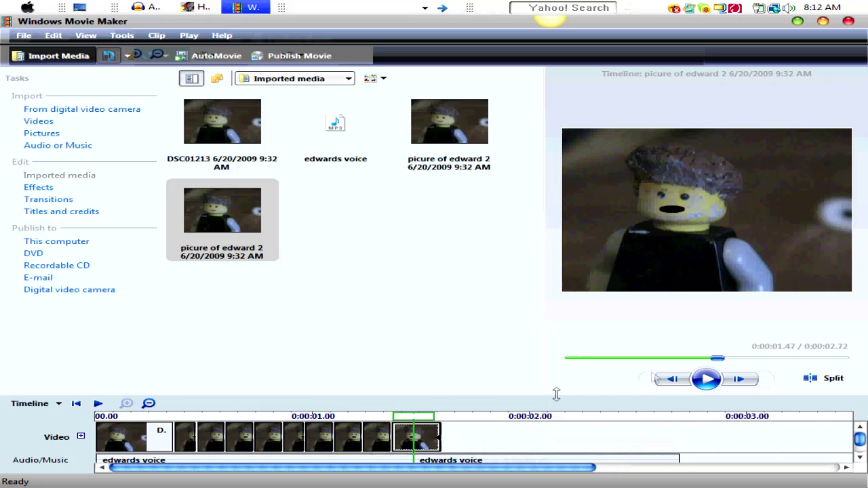
Step: Set the last frame to 0.27 seconds and append a final 'picure of edward 2' frame
left_click(708, 380)
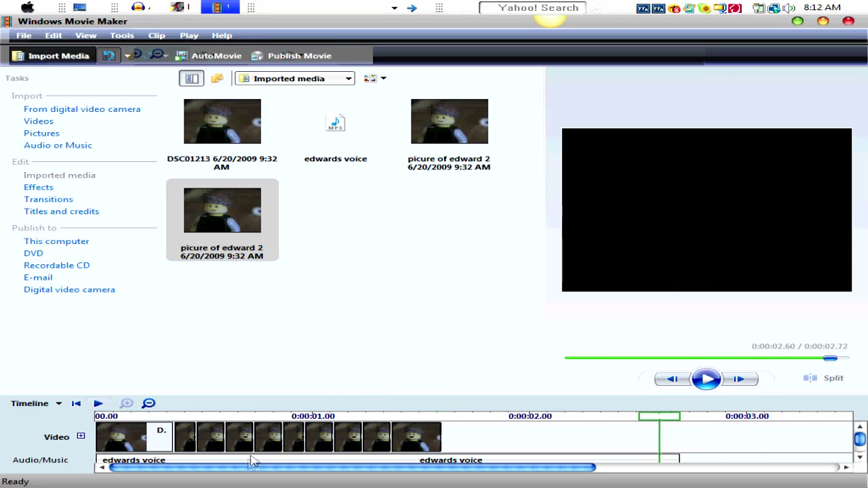
left_click(100, 444)
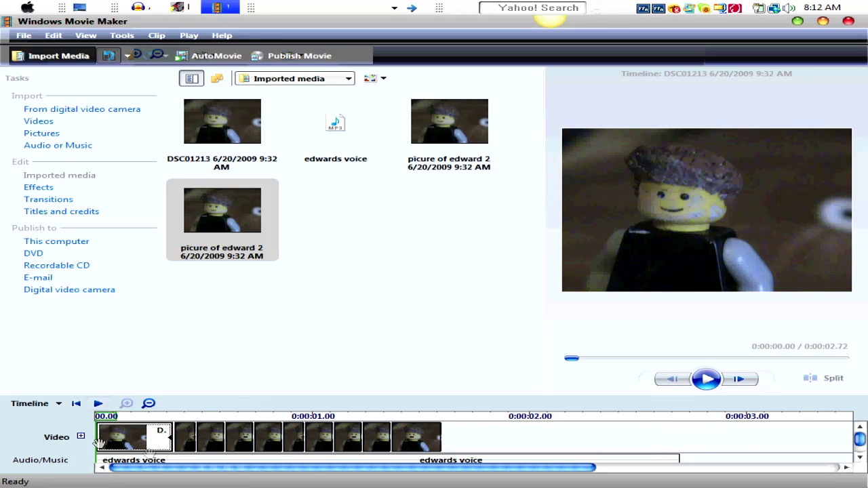
left_click(709, 380)
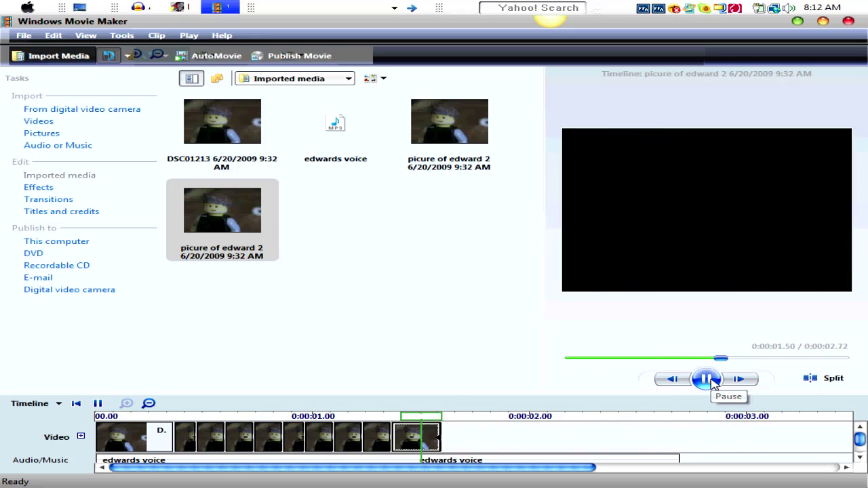
left_click(709, 380)
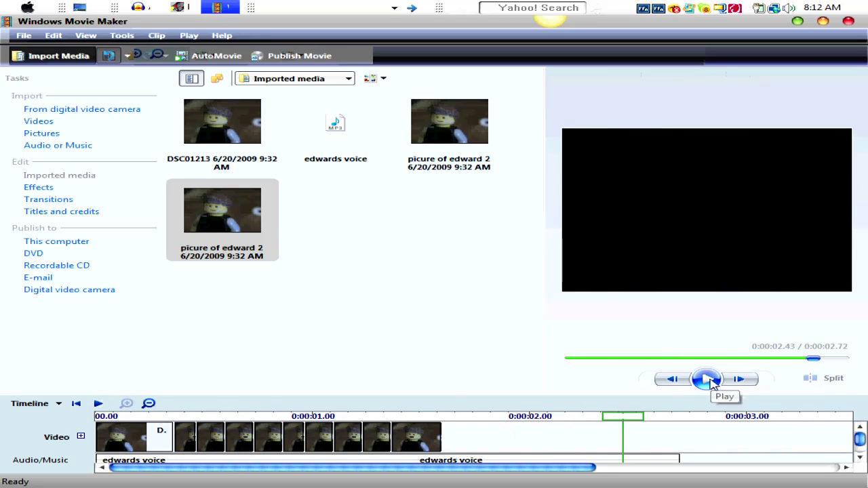
left_click(434, 441)
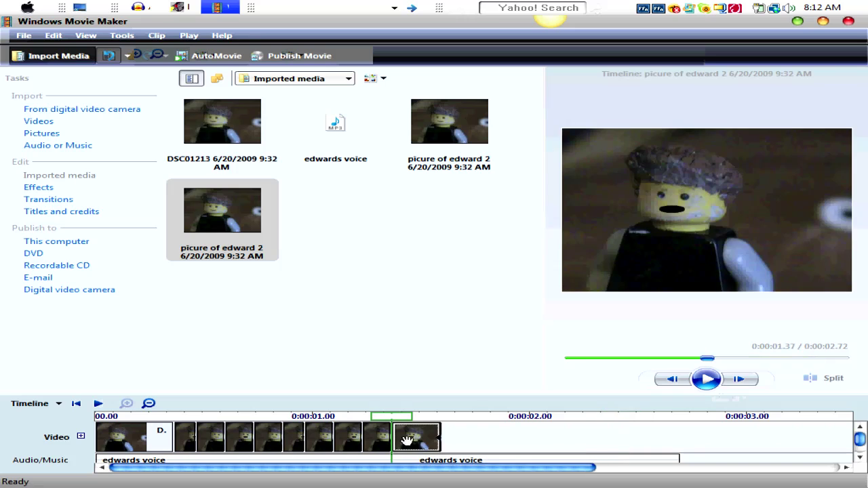
left_click_drag(440, 438, 448, 437)
left_click_drag(219, 265, 674, 448)
Step: Lengthen the final frame to about 0.97 seconds, then close Movie Maker without saving
left_click(461, 438)
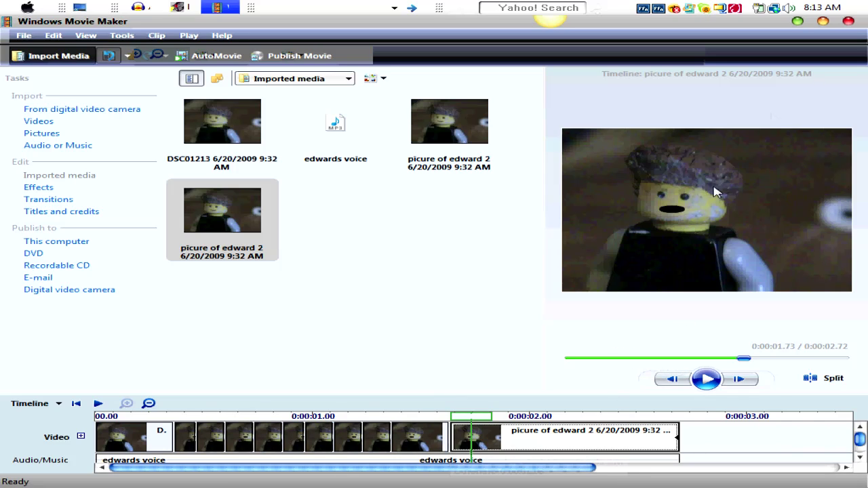
left_click(850, 25)
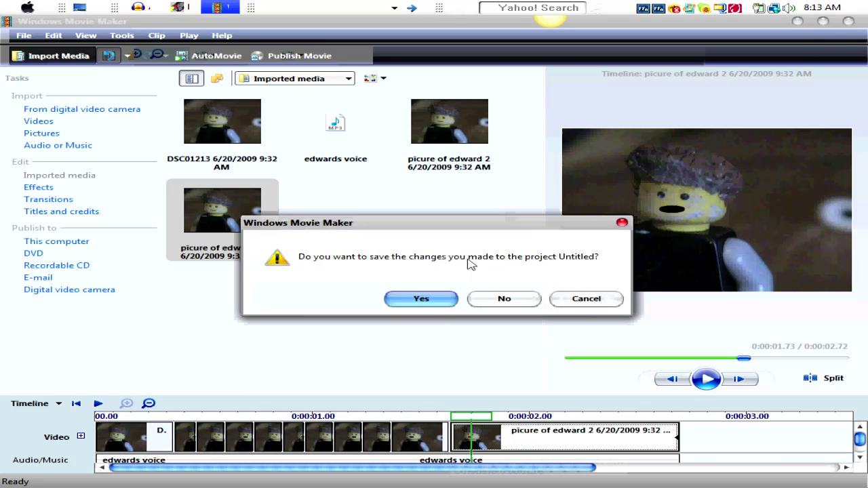
left_click(503, 299)
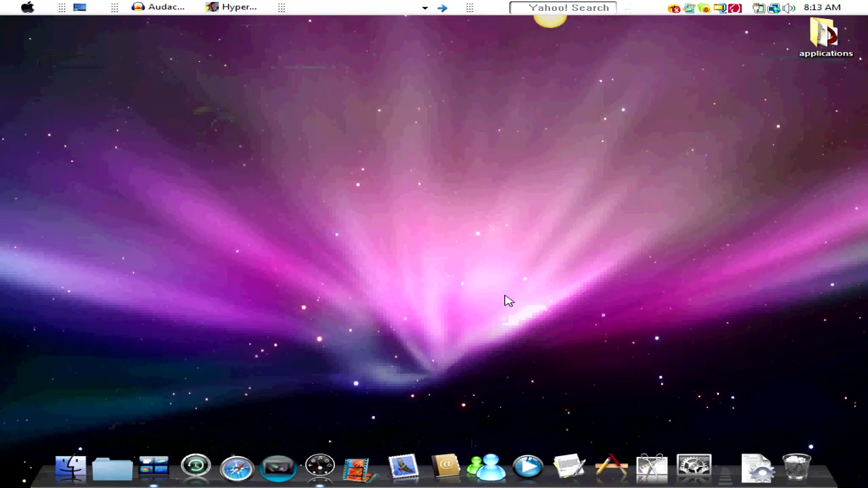